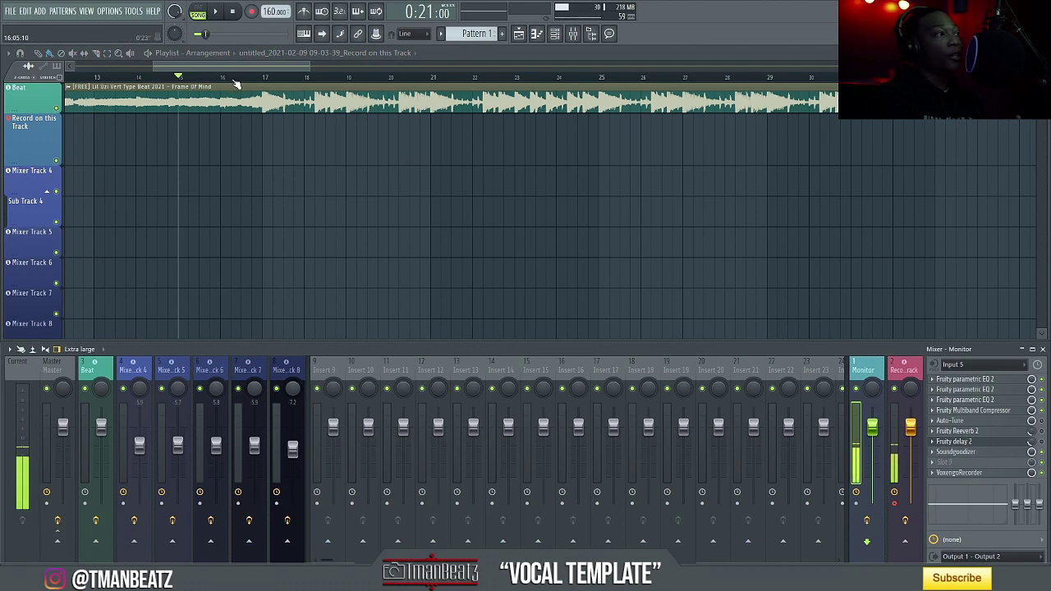
- Arm Record and start capturing a vocal take over the beat onto 'Record on this Track'
{"action": "scroll", "coordinate": [237, 85], "scroll_direction": "up", "scroll_amount": 4}
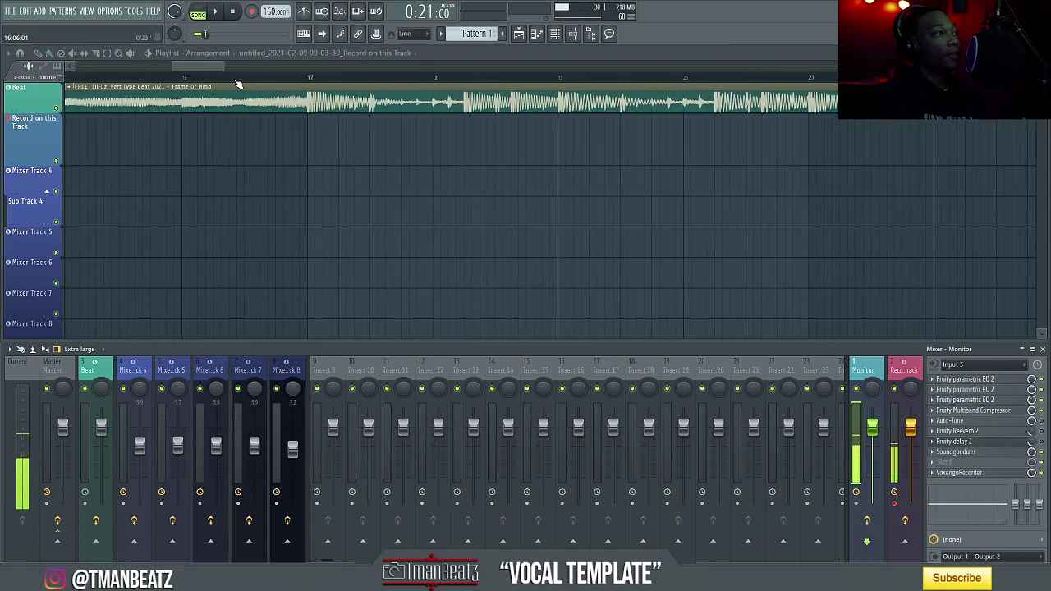
{"action": "left_click_drag", "start_coordinate": [220, 64], "coordinate": [220, 64]}
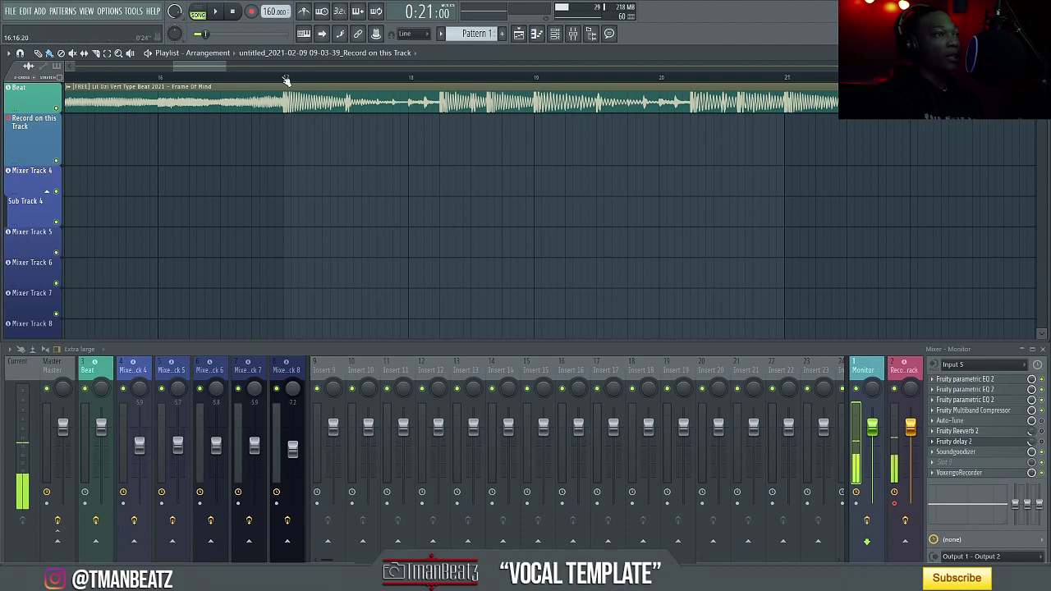
{"action": "scroll", "coordinate": [287, 79], "scroll_direction": "down", "scroll_amount": 4}
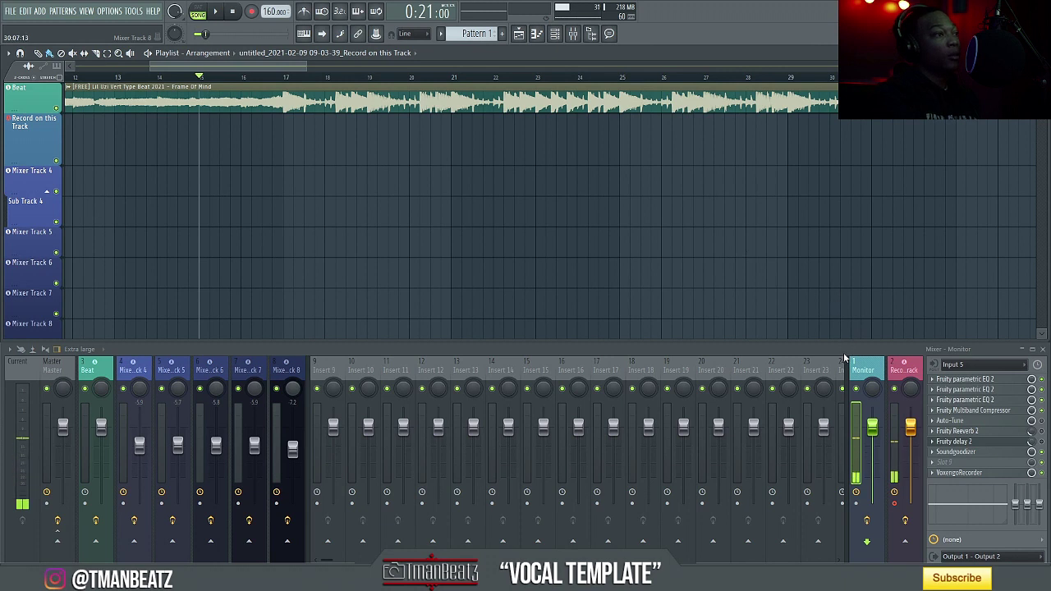
{"action": "left_click", "coordinate": [252, 11]}
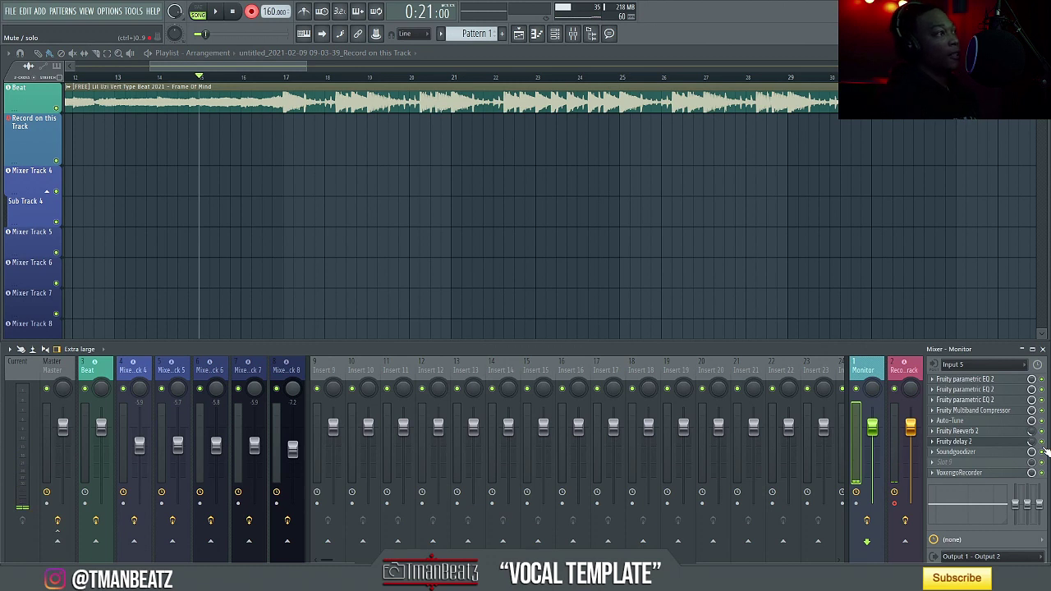
{"action": "key", "text": "space"}
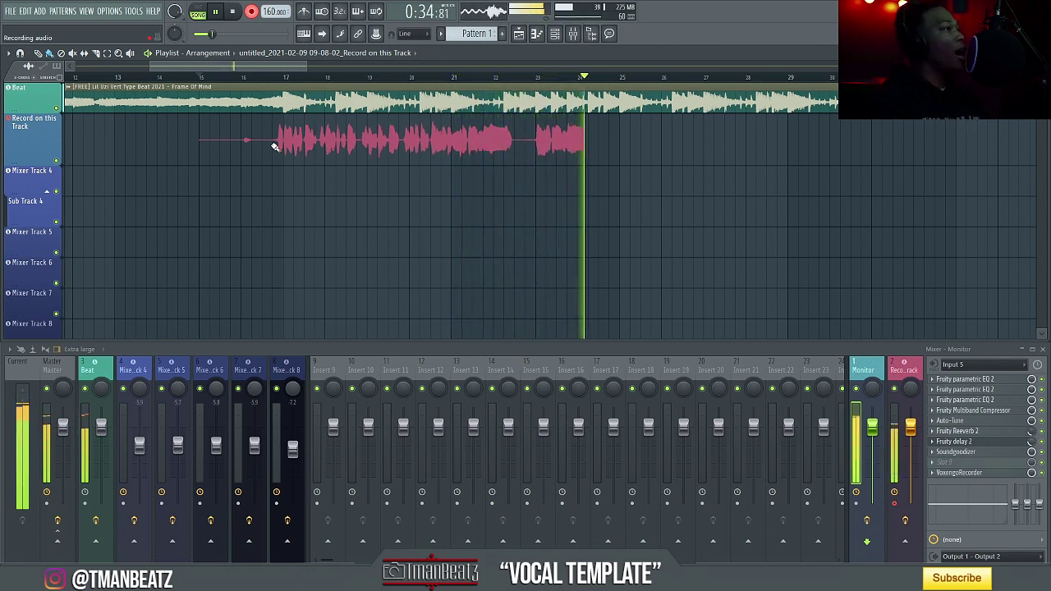
- Stop recording and move the recorded vocal clip down onto the Mixer Track 4 row
{"action": "key", "text": "space"}
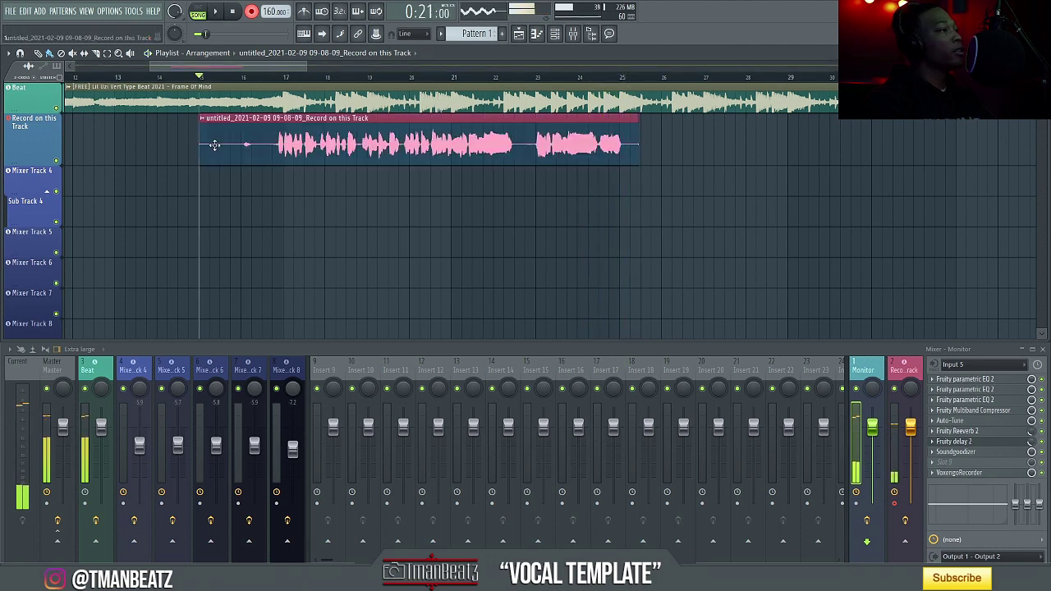
{"action": "scroll", "coordinate": [366, 83], "scroll_direction": "up", "scroll_amount": 5}
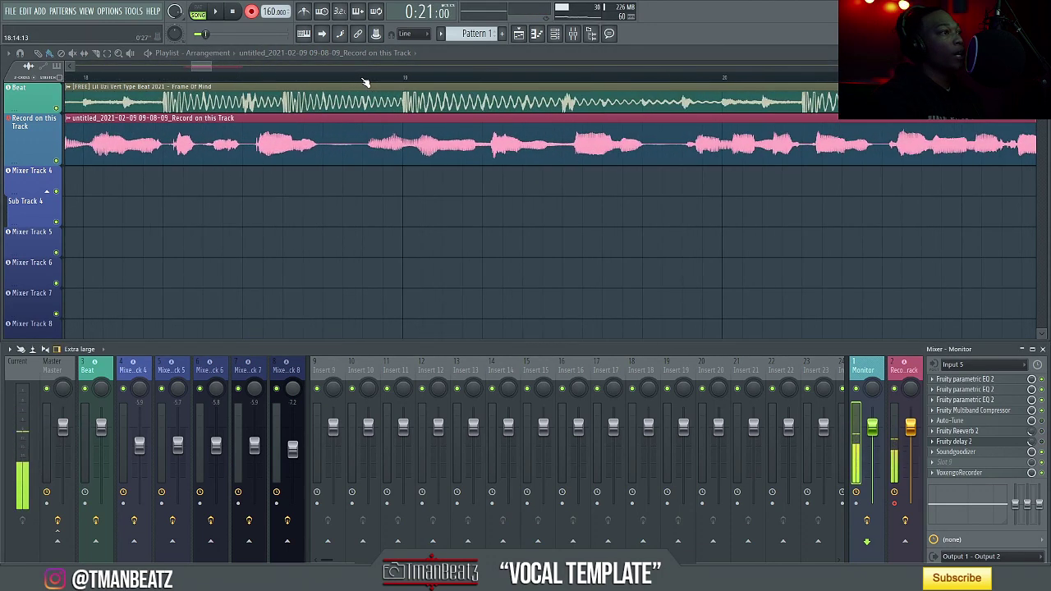
{"action": "left_click_drag", "start_coordinate": [361, 118], "coordinate": [361, 170]}
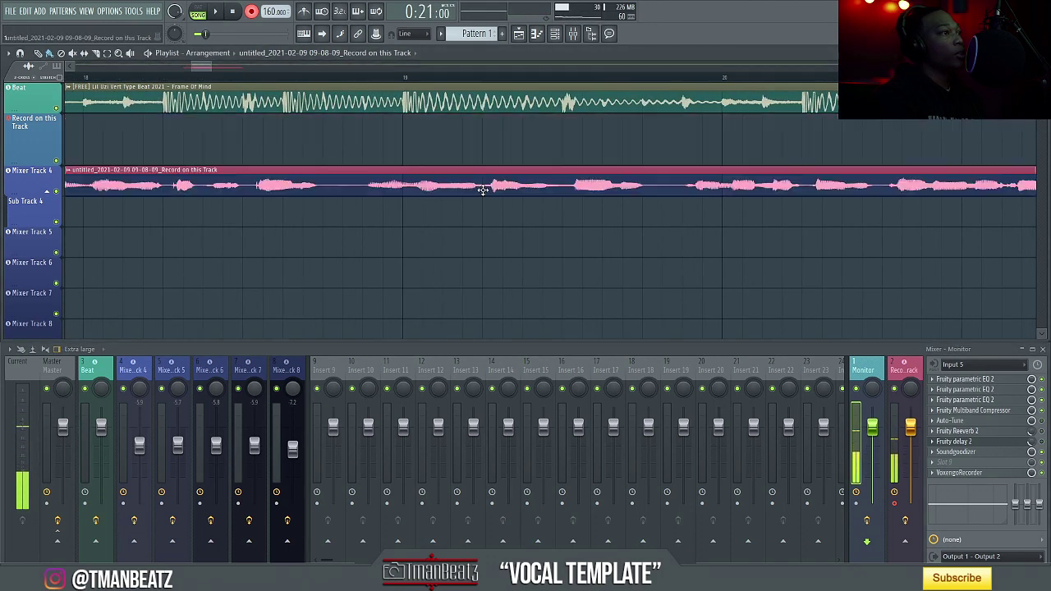
- Disarm Record and play the song to check the vocal timing against the beat
{"action": "left_click", "coordinate": [251, 12]}
{"action": "left_click", "coordinate": [216, 12]}
{"action": "scroll", "coordinate": [223, 81], "scroll_direction": "down", "scroll_amount": 5}
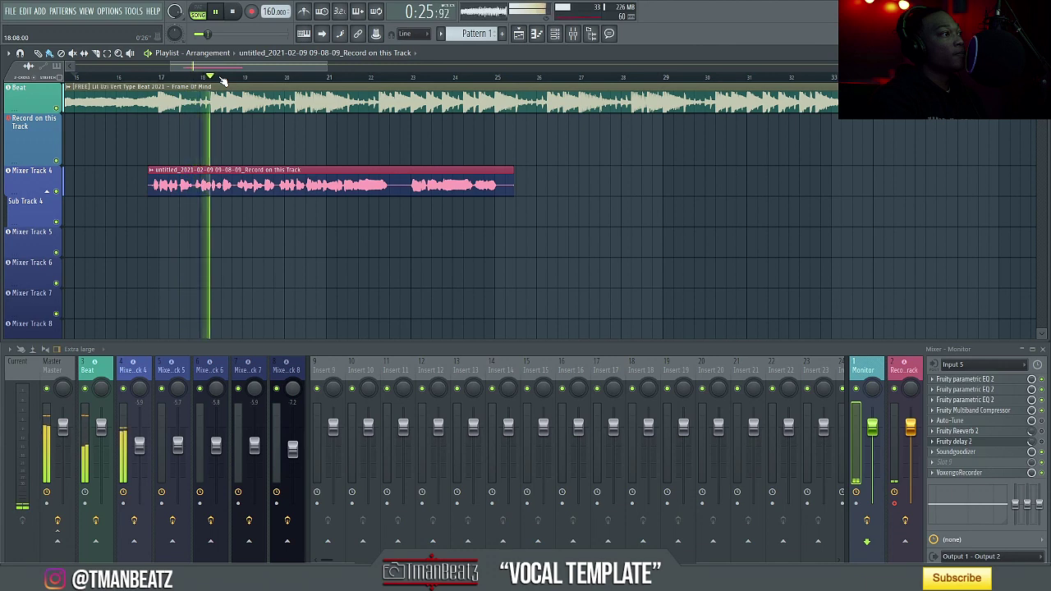
{"action": "scroll", "coordinate": [224, 81], "scroll_direction": "up", "scroll_amount": 4}
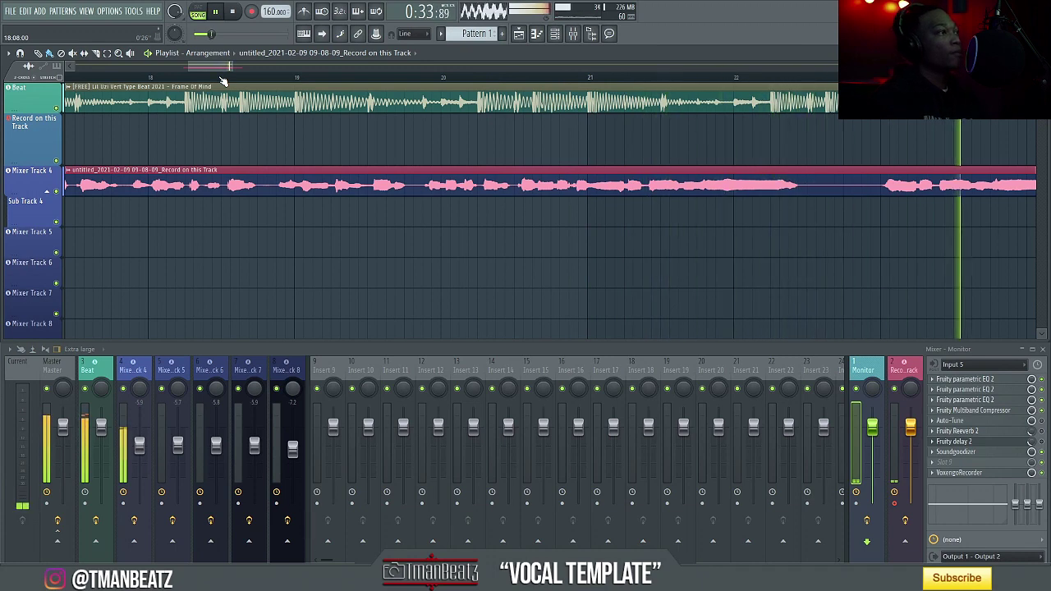
{"action": "scroll", "coordinate": [222, 82], "scroll_direction": "down", "scroll_amount": 4}
{"action": "scroll", "coordinate": [224, 82], "scroll_direction": "up", "scroll_amount": 5}
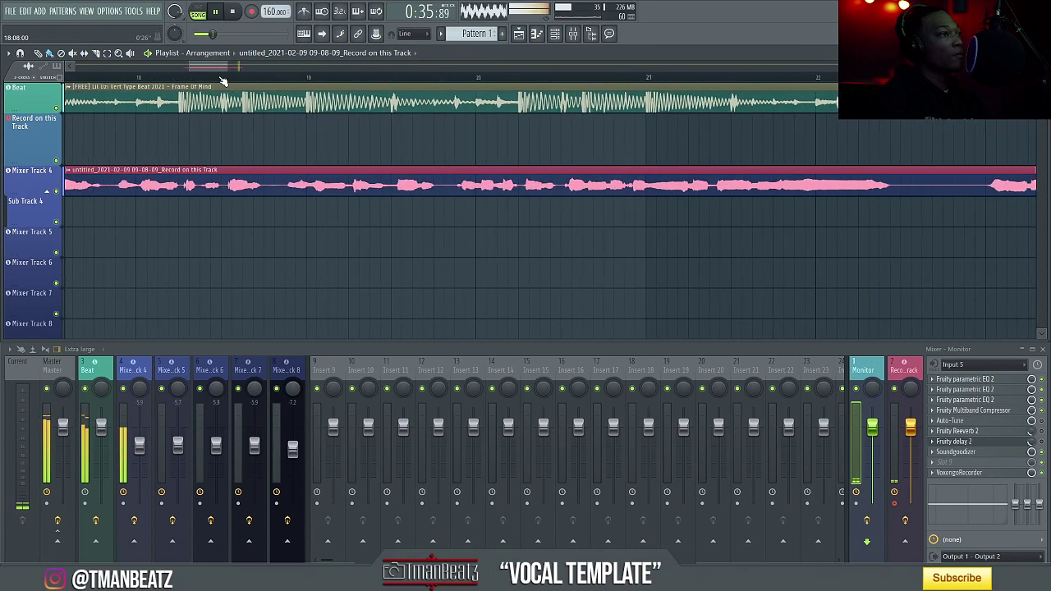
{"action": "key", "text": "space"}
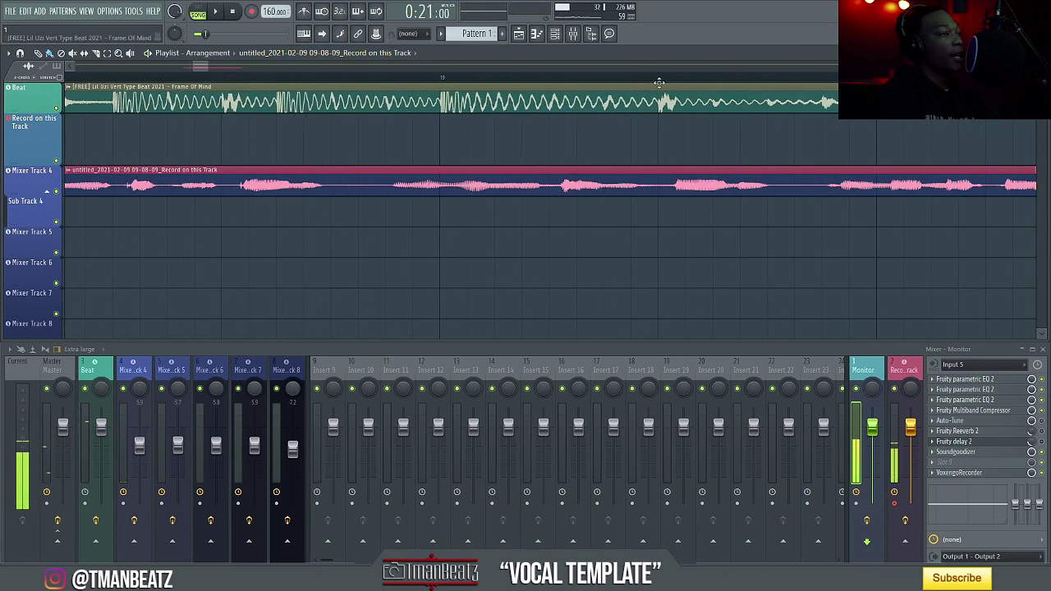
- Zoom into the playlist and nudge the vocal clip slightly earlier, just before bar 17
{"action": "scroll", "coordinate": [667, 83], "scroll_direction": "up", "scroll_amount": 3}
{"action": "scroll", "coordinate": [666, 83], "scroll_direction": "up", "scroll_amount": 2}
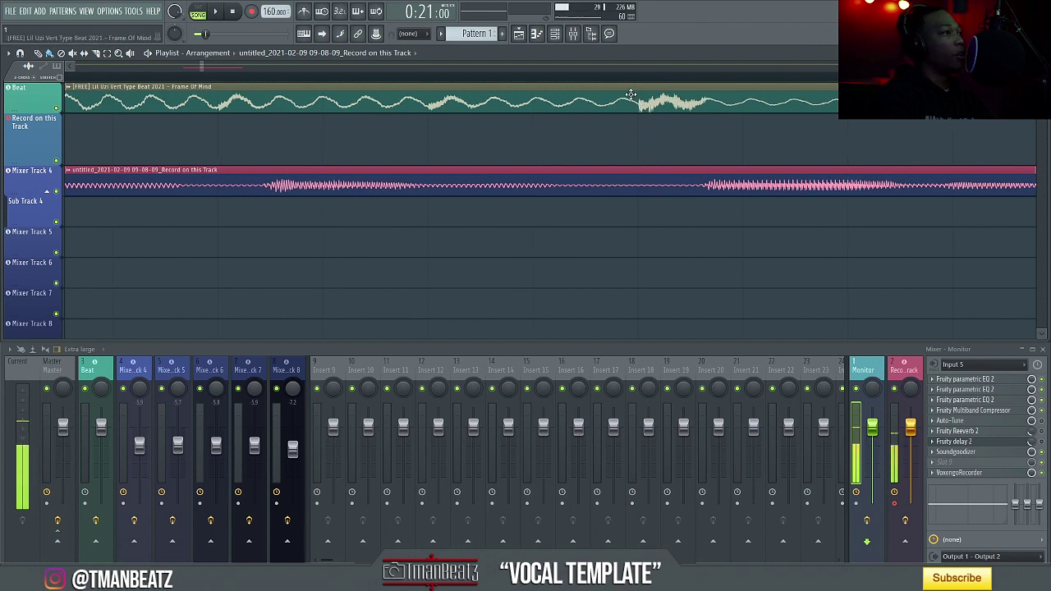
{"action": "left_click_drag", "start_coordinate": [678, 182], "coordinate": [651, 186]}
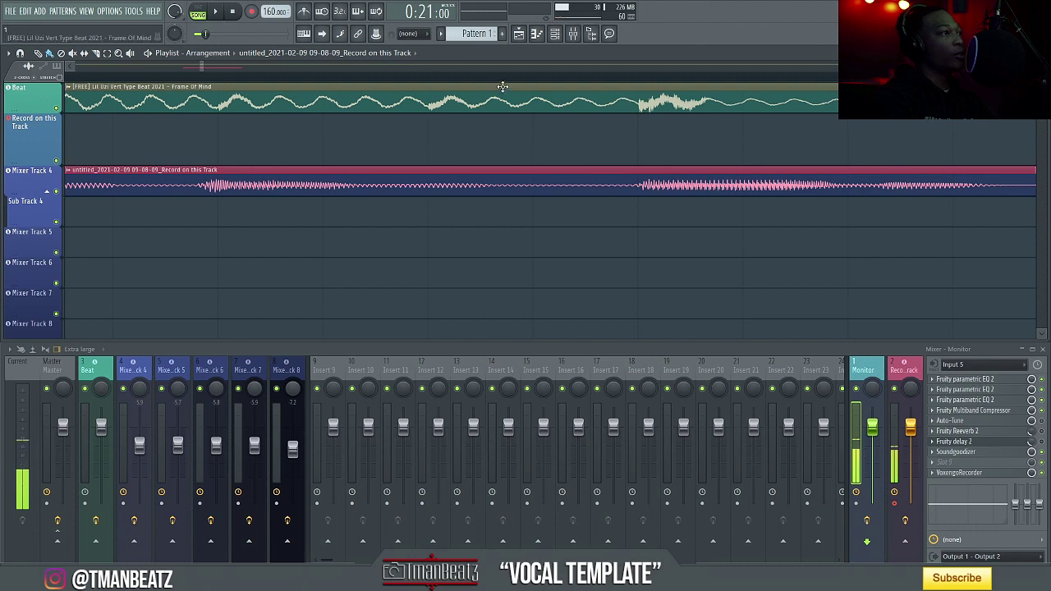
- Play back the nudged vocal against the beat, then stop playback
{"action": "key", "text": "space"}
{"action": "scroll", "coordinate": [507, 83], "scroll_direction": "down", "scroll_amount": 5}
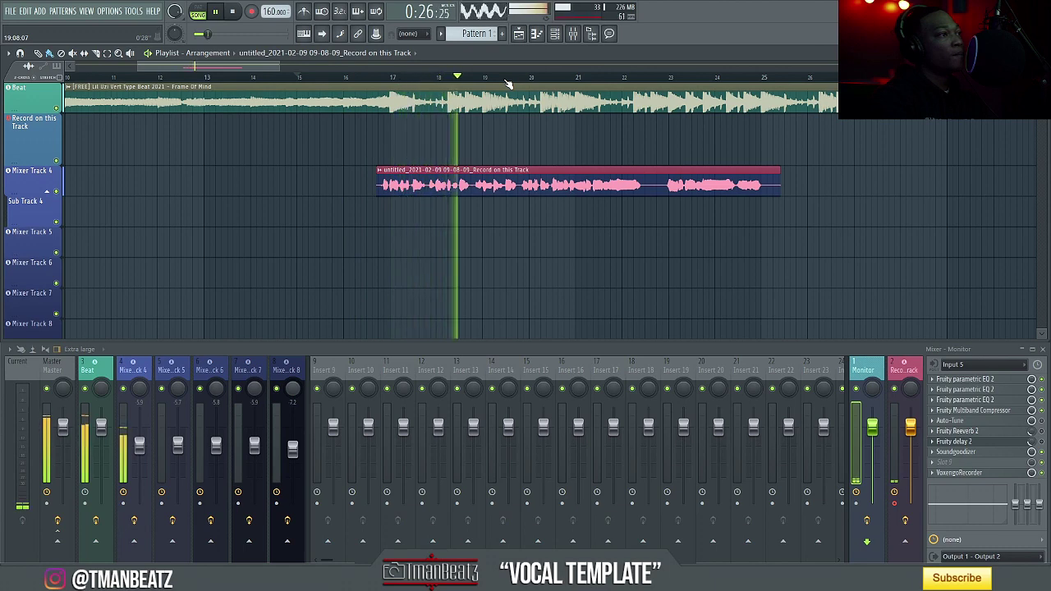
{"action": "scroll", "coordinate": [511, 83], "scroll_direction": "up", "scroll_amount": 5}
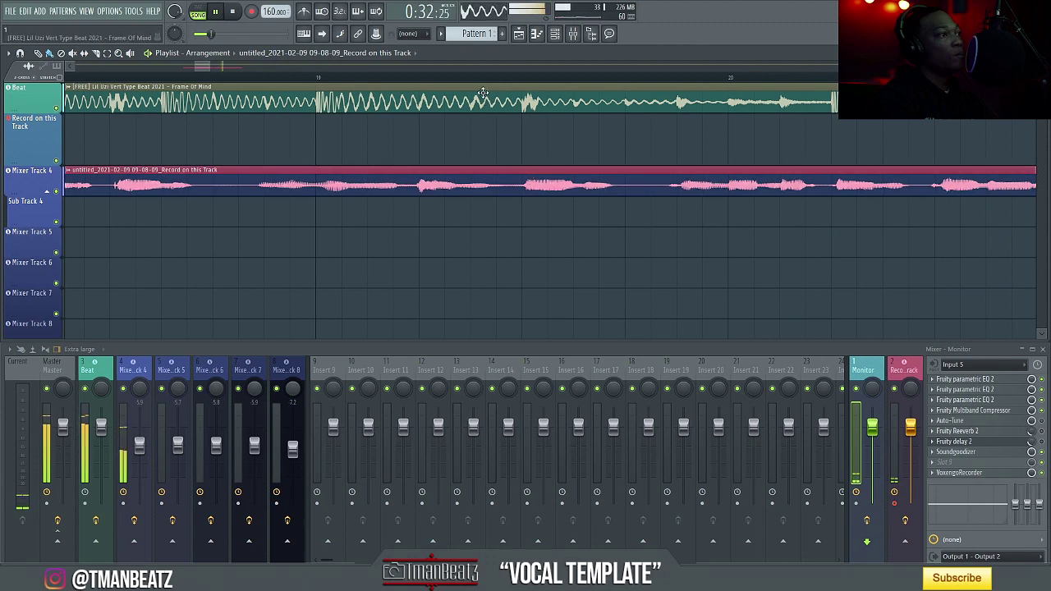
{"action": "scroll", "coordinate": [484, 88], "scroll_direction": "down", "scroll_amount": 3}
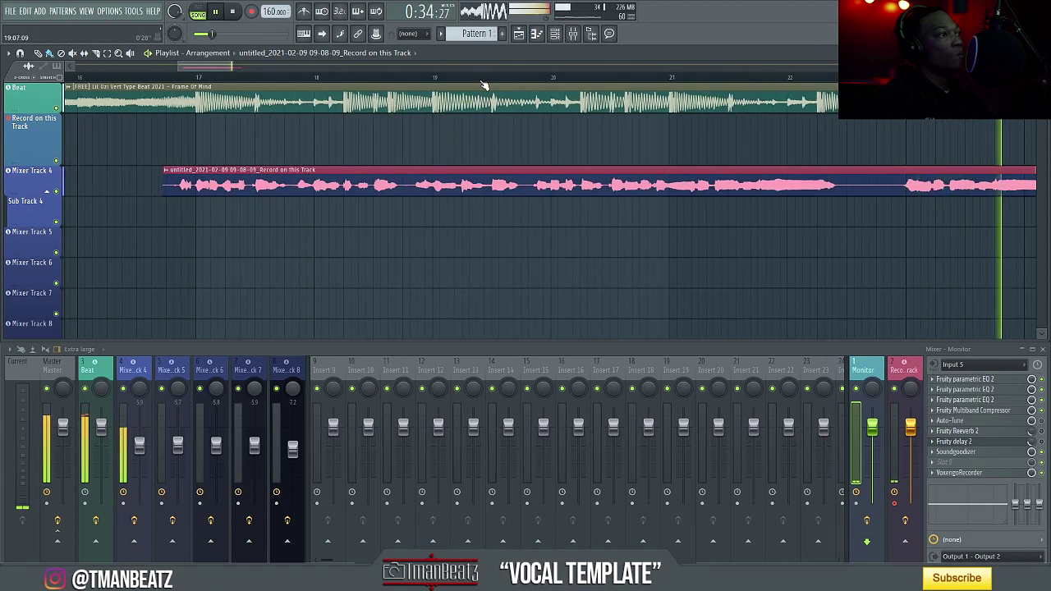
{"action": "key", "text": "space"}
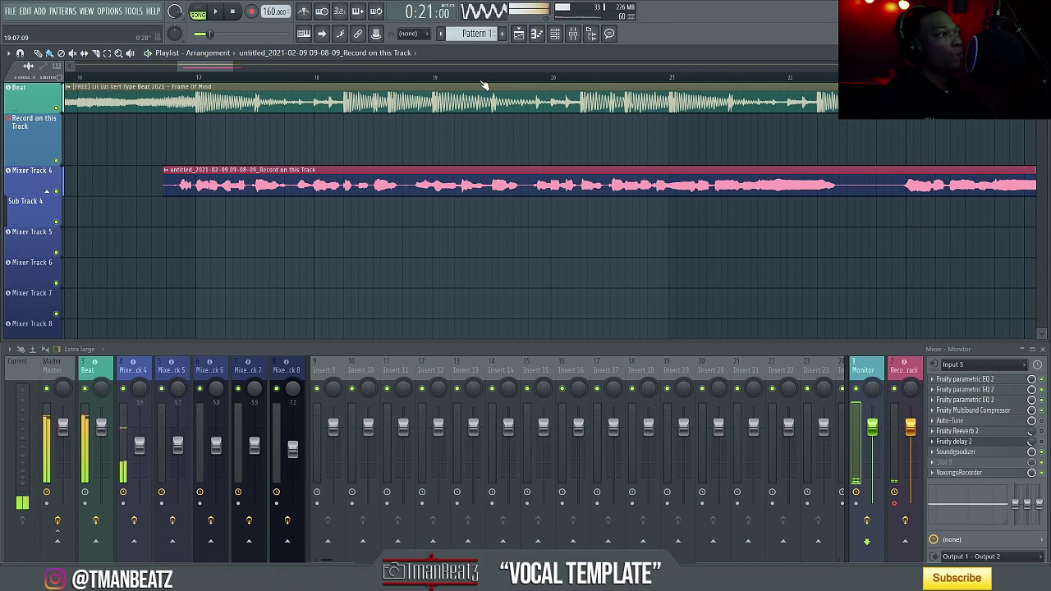
{"action": "scroll", "coordinate": [394, 34], "scroll_direction": "up", "scroll_amount": 2}
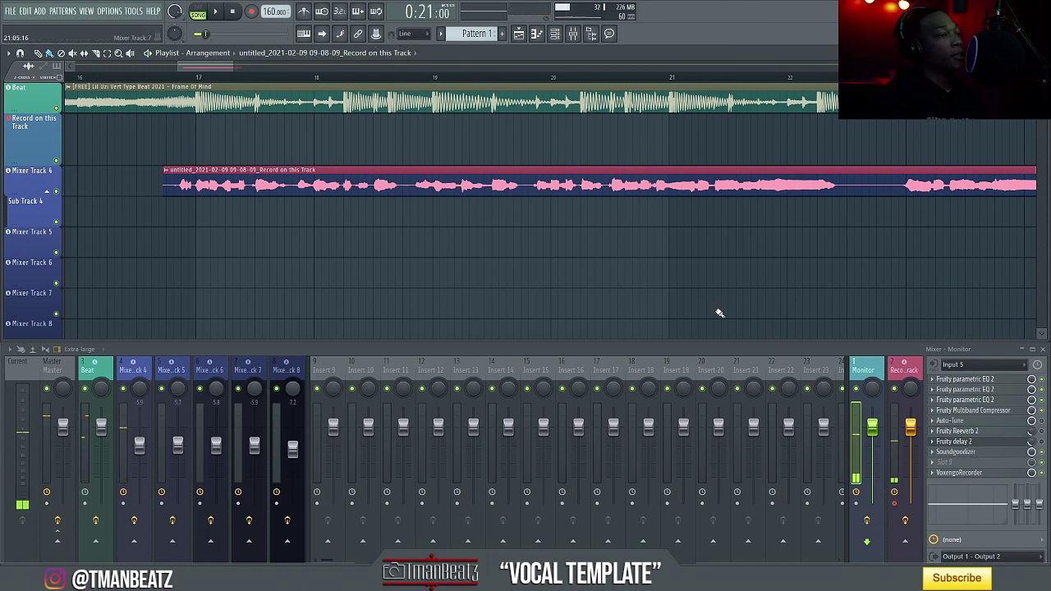
- Set the recording track's latency compensation to 45 ms and delete the misaligned vocal clip
{"action": "right_click", "coordinate": [897, 492]}
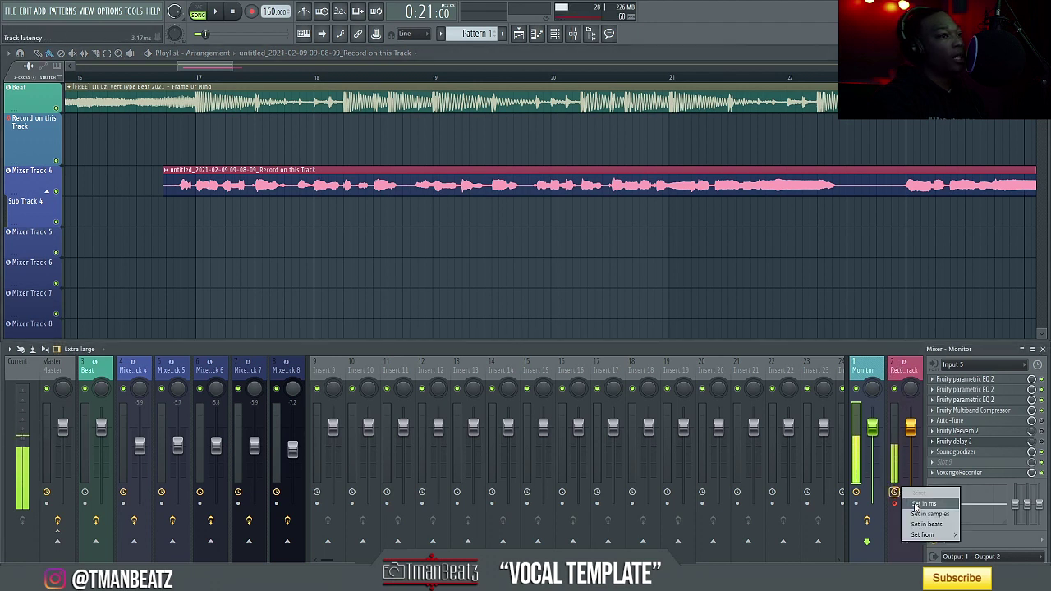
{"action": "left_click", "coordinate": [924, 503]}
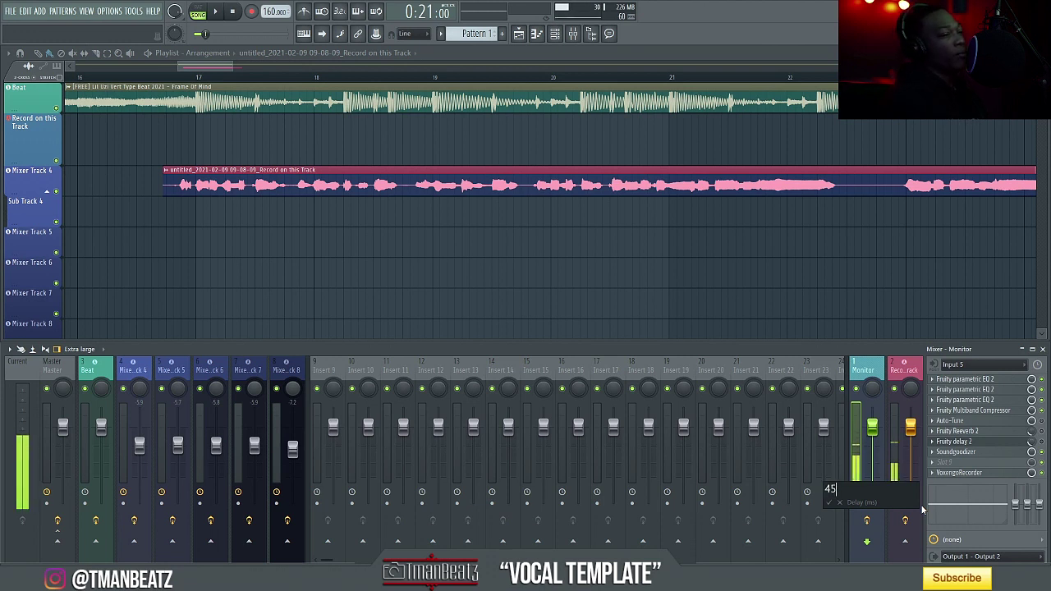
{"action": "key", "text": "Return"}
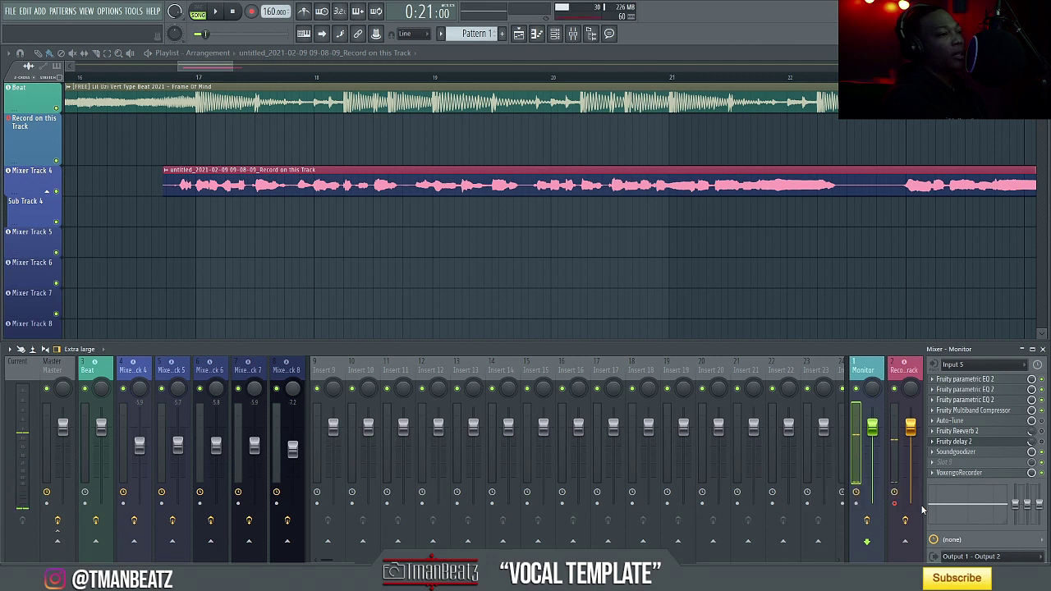
{"action": "right_click", "coordinate": [193, 199]}
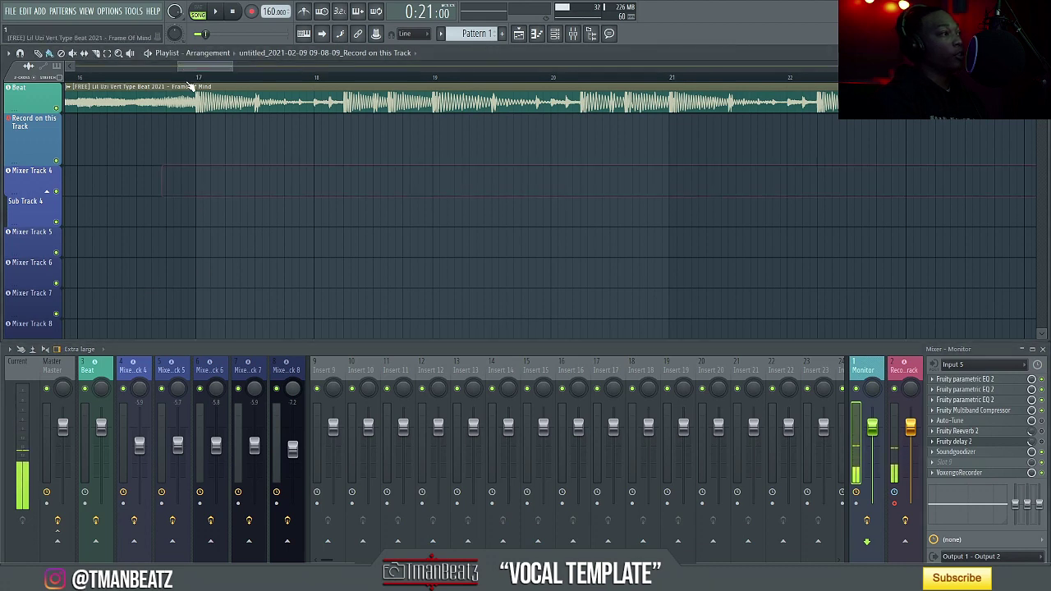
- Record a new vocal take with the 45 ms delay onto 'Record on this Track'
{"action": "left_click", "coordinate": [251, 12]}
{"action": "key", "text": "space"}
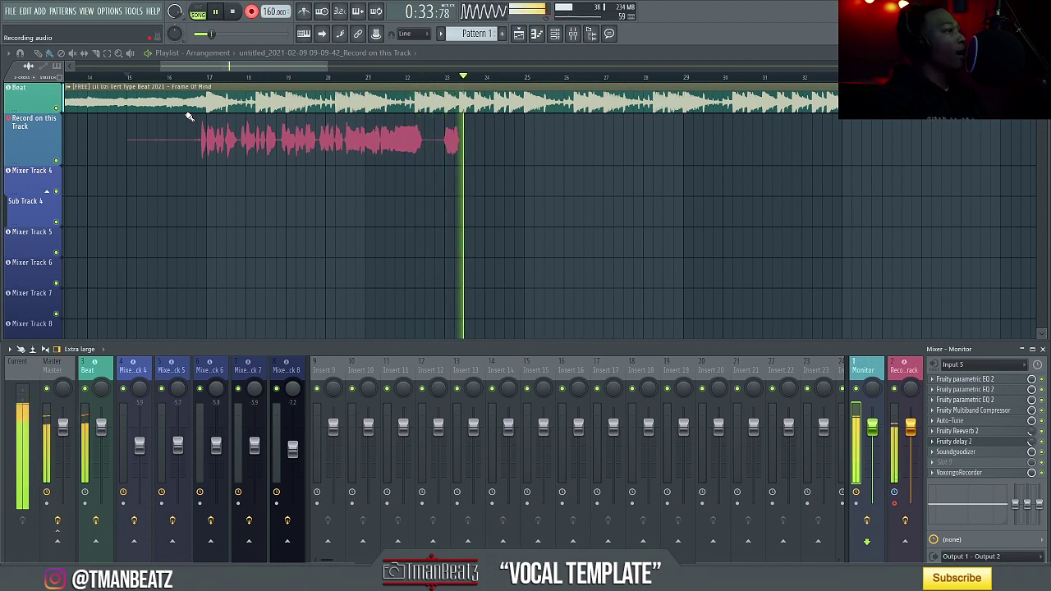
{"action": "left_click", "coordinate": [234, 13]}
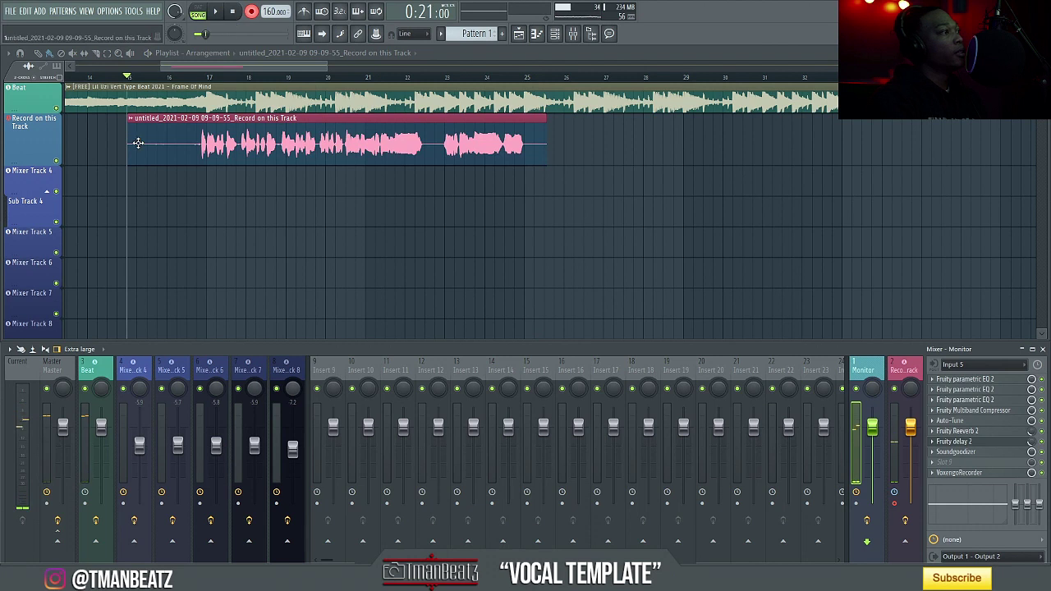
- Trim the new take's silent lead-in, move it to Mixer Track 4, and audition it with the beat
{"action": "left_click_drag", "start_coordinate": [130, 149], "coordinate": [213, 183]}
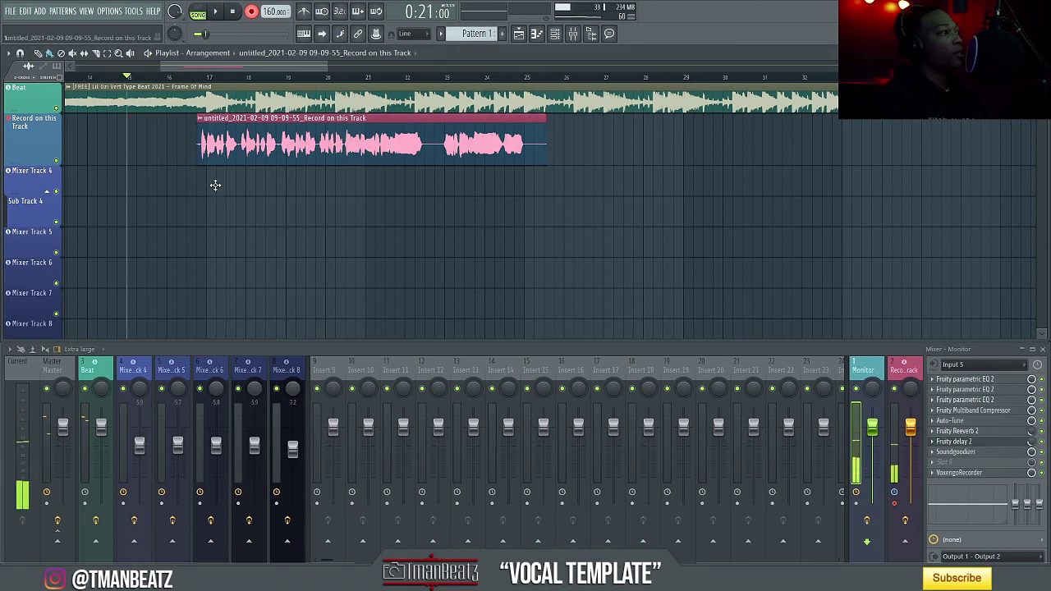
{"action": "key", "text": "space"}
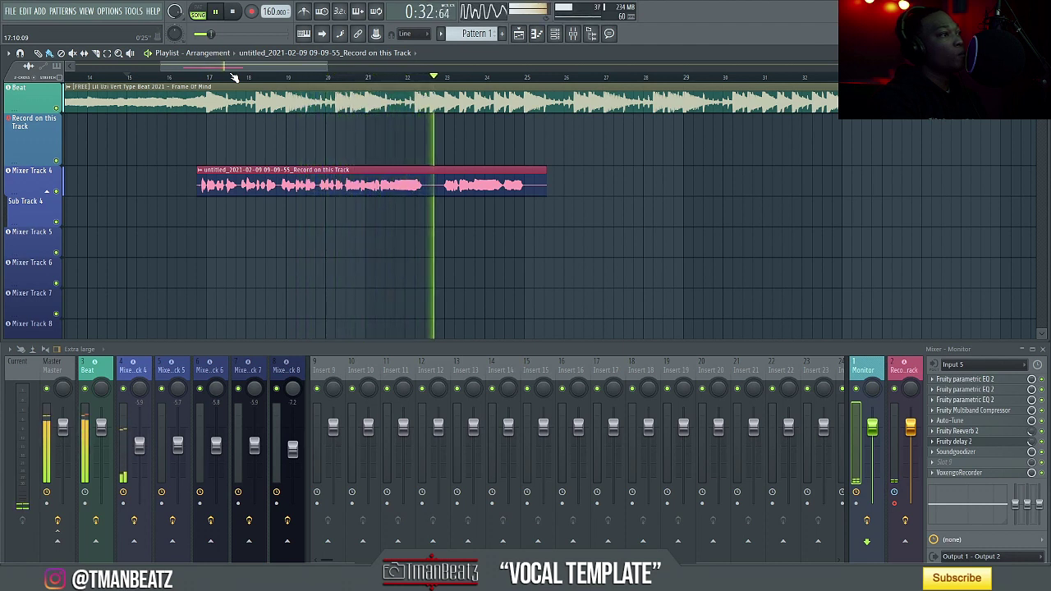
{"action": "scroll", "coordinate": [234, 77], "scroll_direction": "up", "scroll_amount": 4}
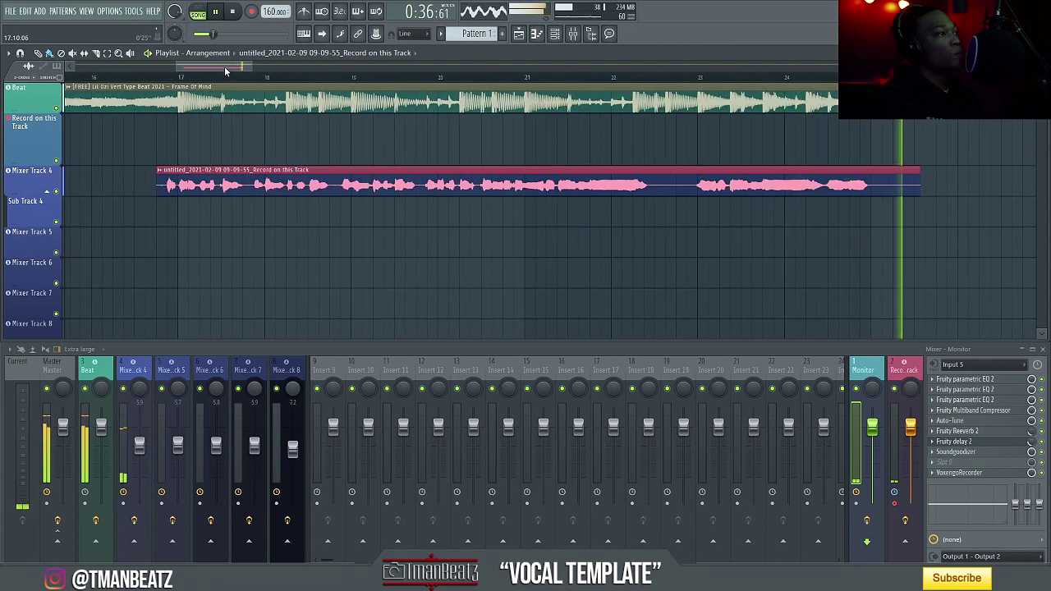
{"action": "left_click", "coordinate": [233, 12]}
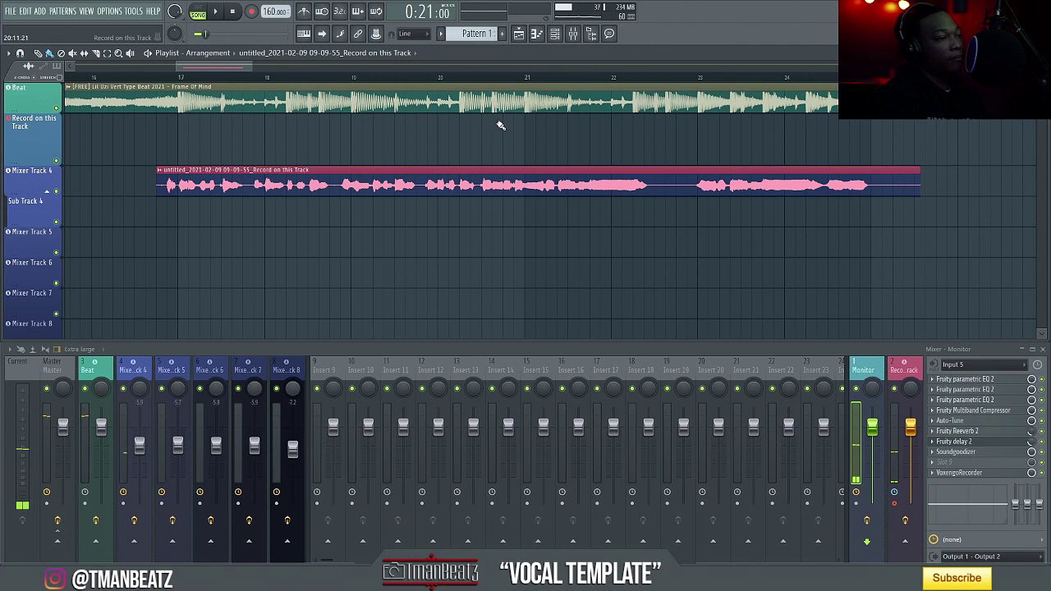